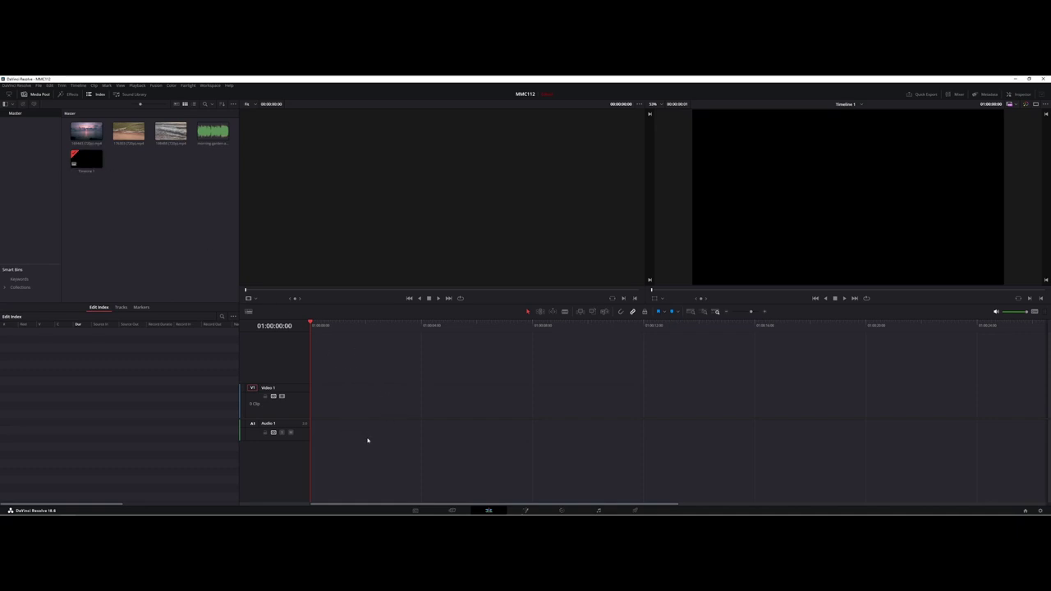
- Preview the Media Pool clips and drop the close-up beach waves clip onto Video 1 at 01:00:00:00
click(212, 133)
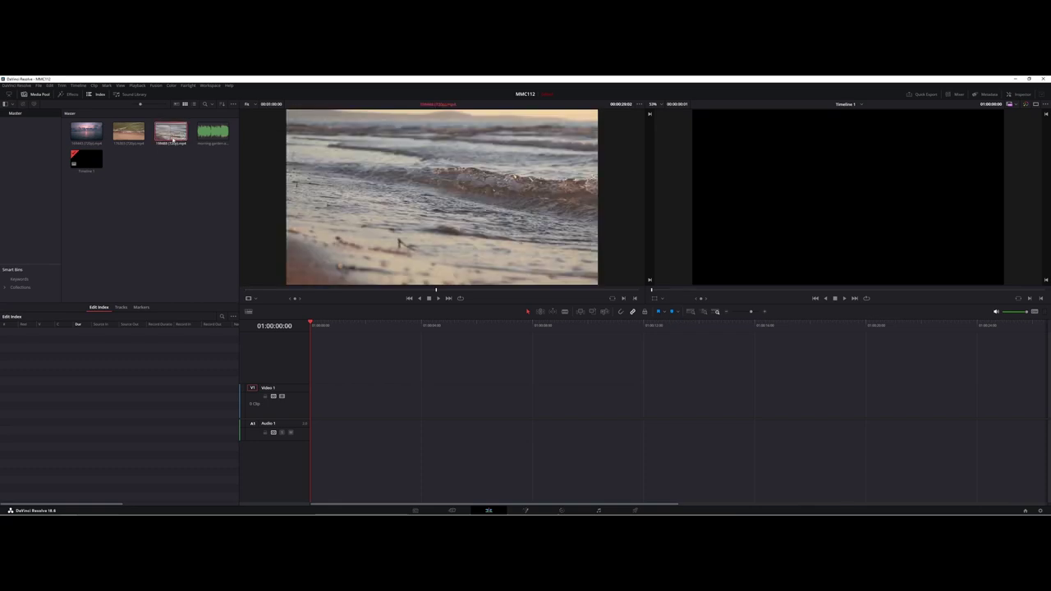
drag(170, 134, 307, 400)
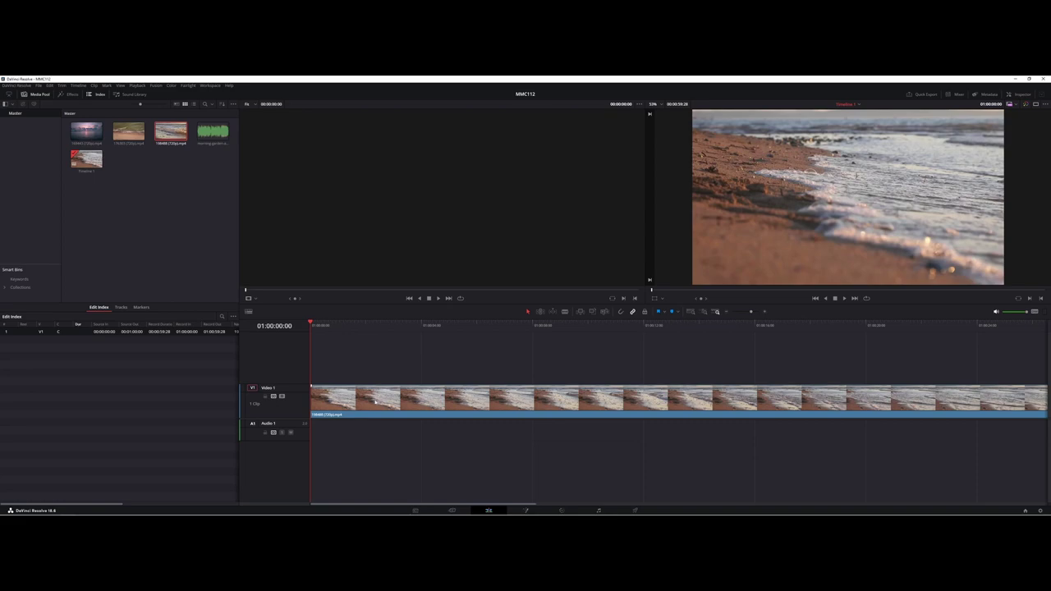
- Zoom the timeline in twice and move the Video 1 beach clip two frames later (+00:02)
click(765, 312)
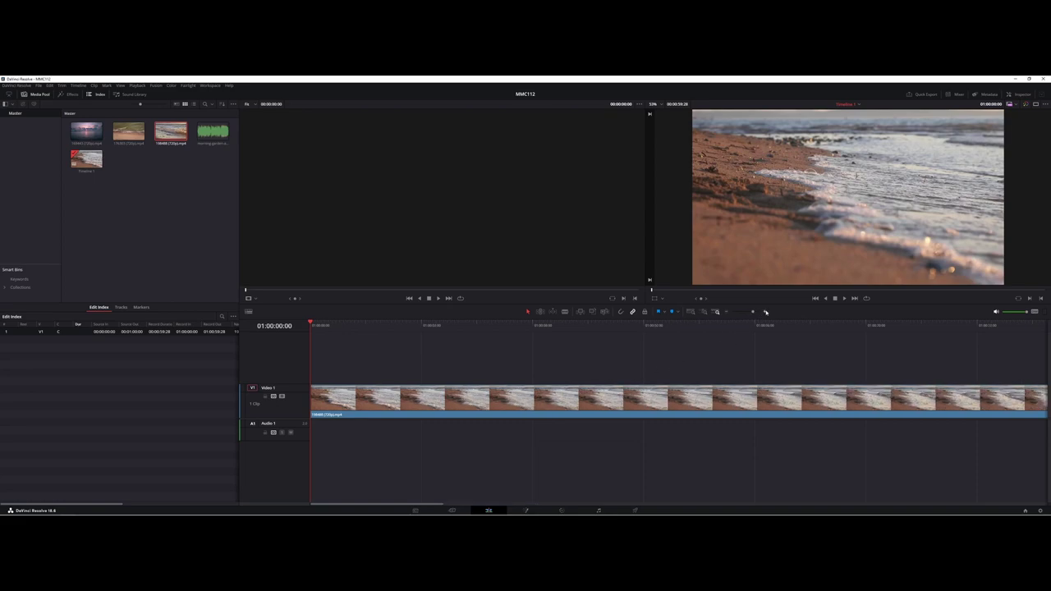
click(765, 312)
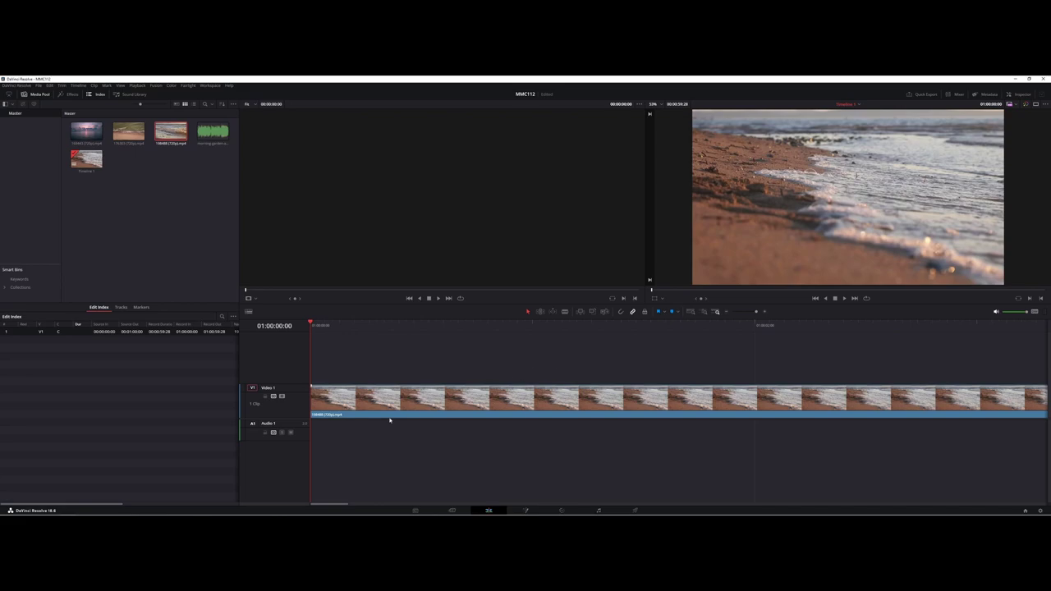
drag(388, 414, 422, 406)
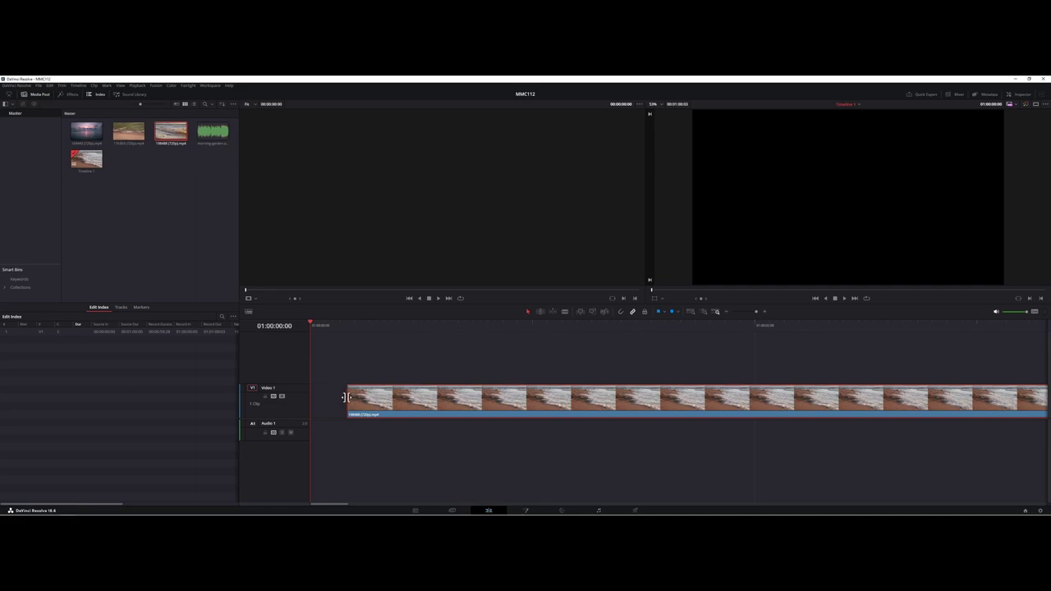
- Trim about nine frames off the beach clip's head and save the project
click(346, 398)
drag(346, 397, 328, 396)
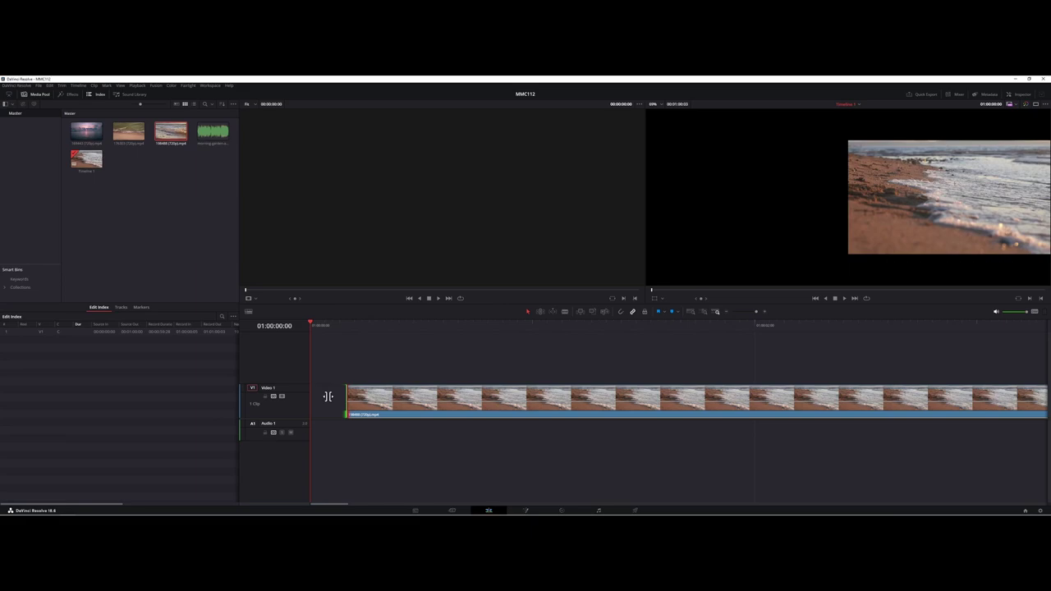
mouse_move(327, 396)
mouse_down()
mouse_move(394, 397)
mouse_move(344, 396)
mouse_up()
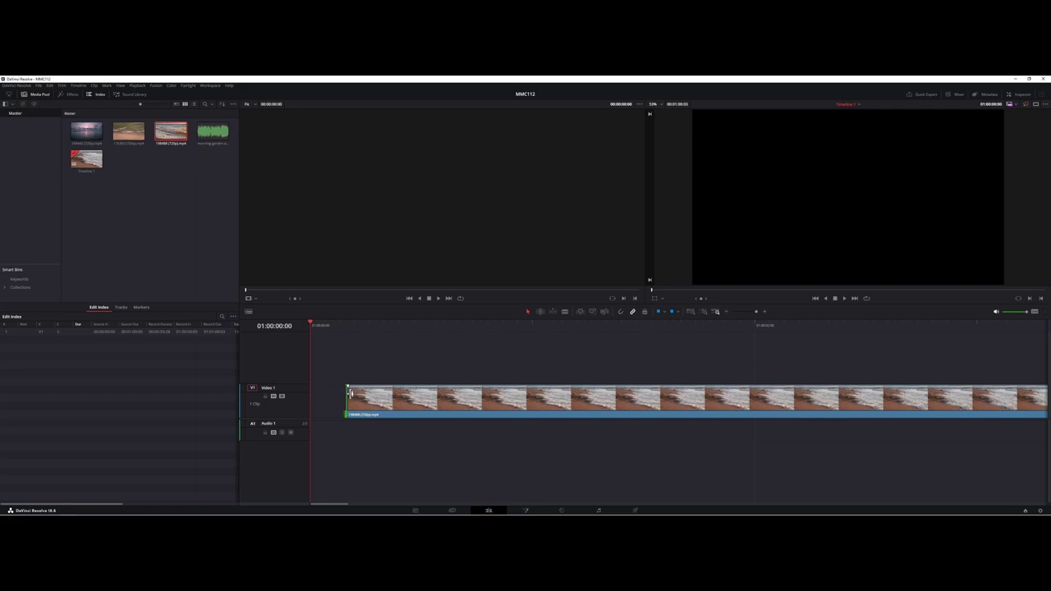
mouse_move(349, 394)
mouse_down()
mouse_move(421, 397)
mouse_move(348, 398)
mouse_up()
key(ctrl+s)
- Blade the beach clip in two and nudge the first piece one frame earlier
click(564, 313)
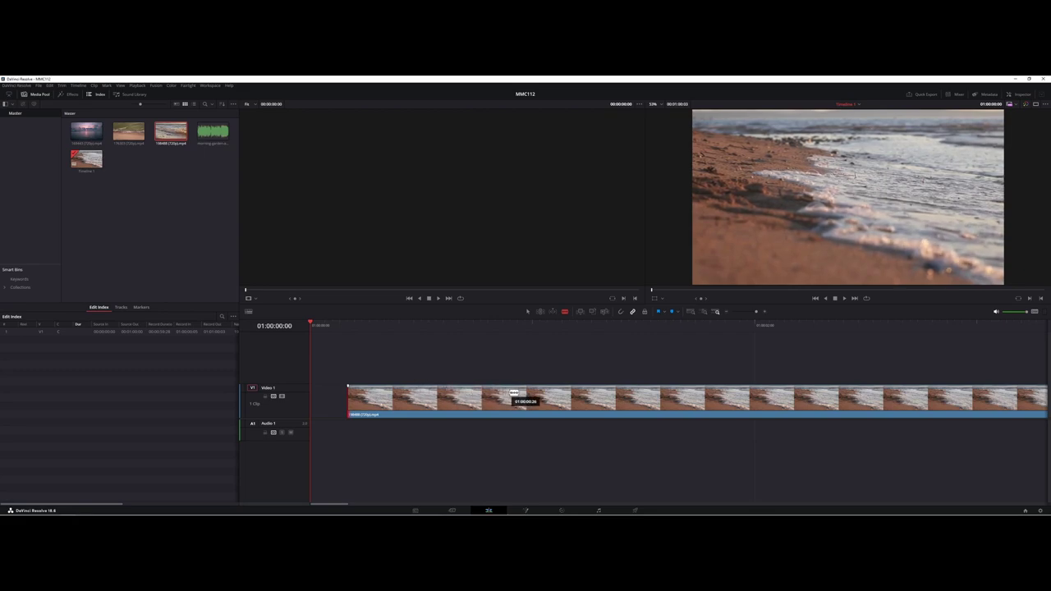
click(531, 393)
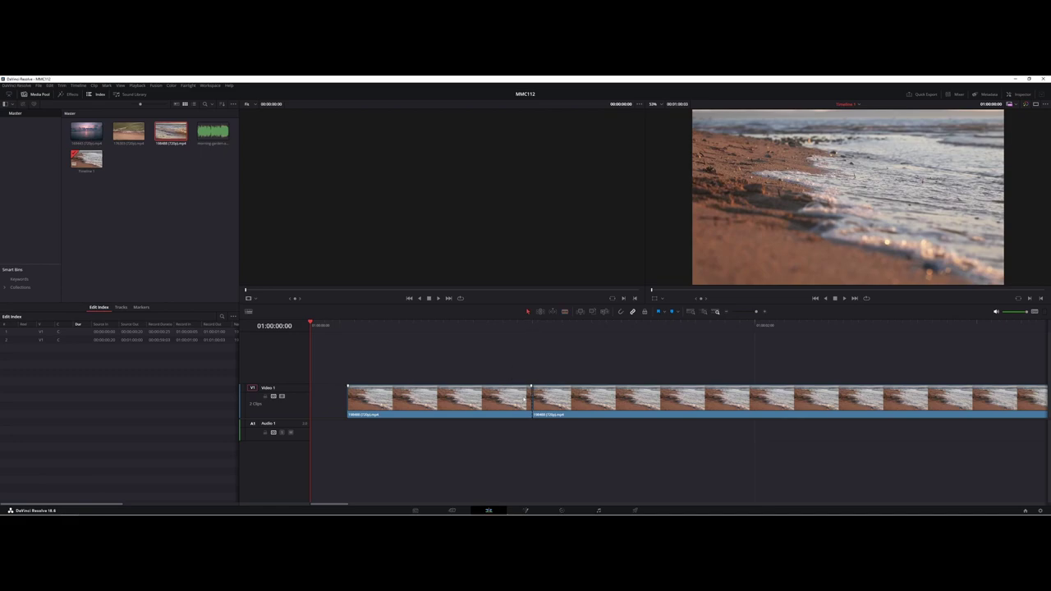
mouse_move(519, 397)
mouse_down()
mouse_move(482, 400)
mouse_move(546, 401)
mouse_move(523, 402)
mouse_up()
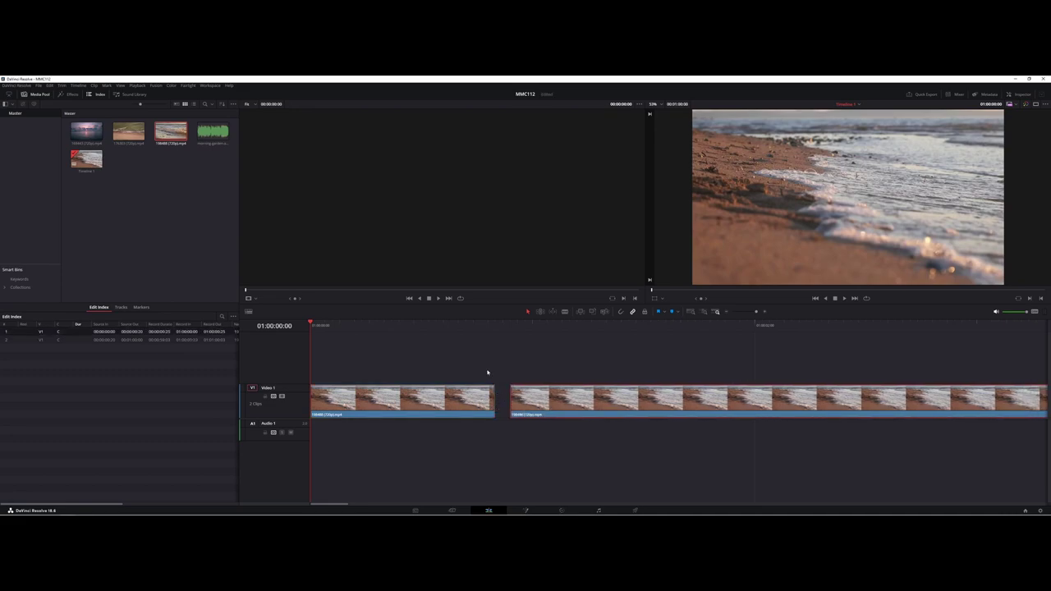
- Open a small gap near 01:00:00:26 by moving the second piece later, then select the first piece
drag(443, 324, 502, 332)
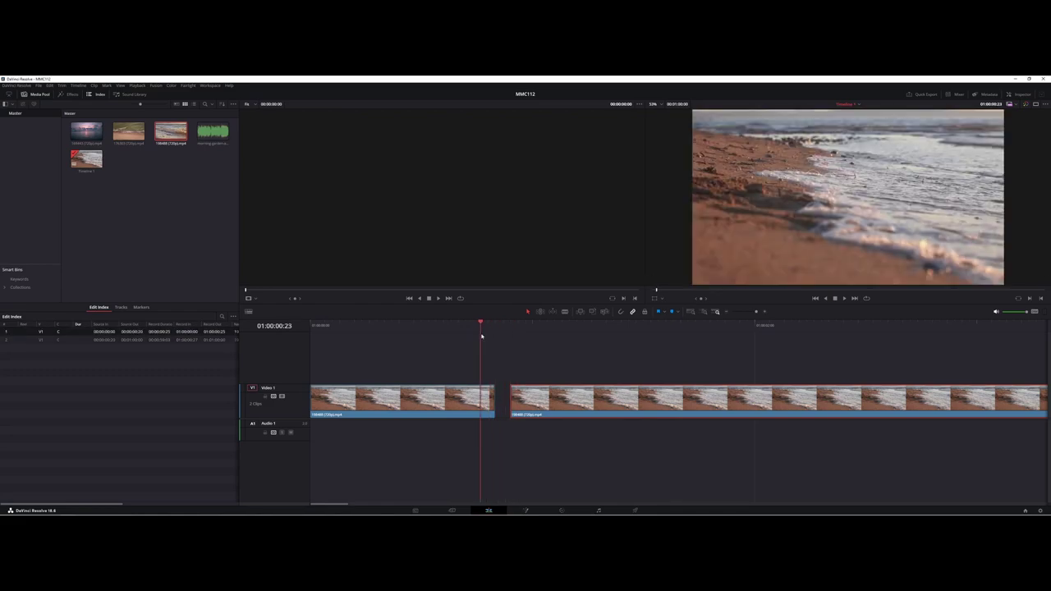
drag(481, 335, 504, 341)
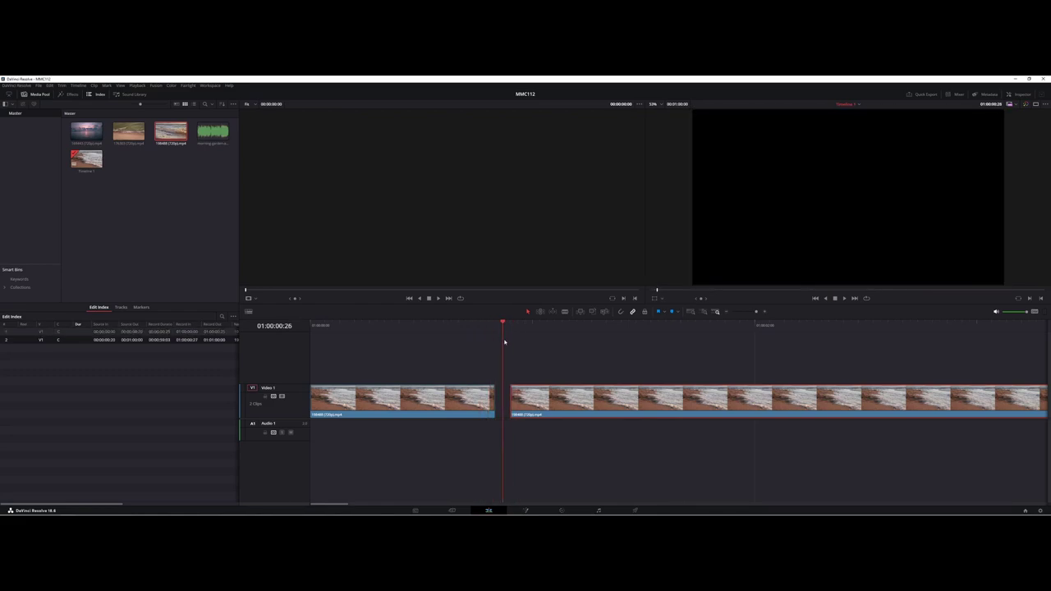
click(471, 397)
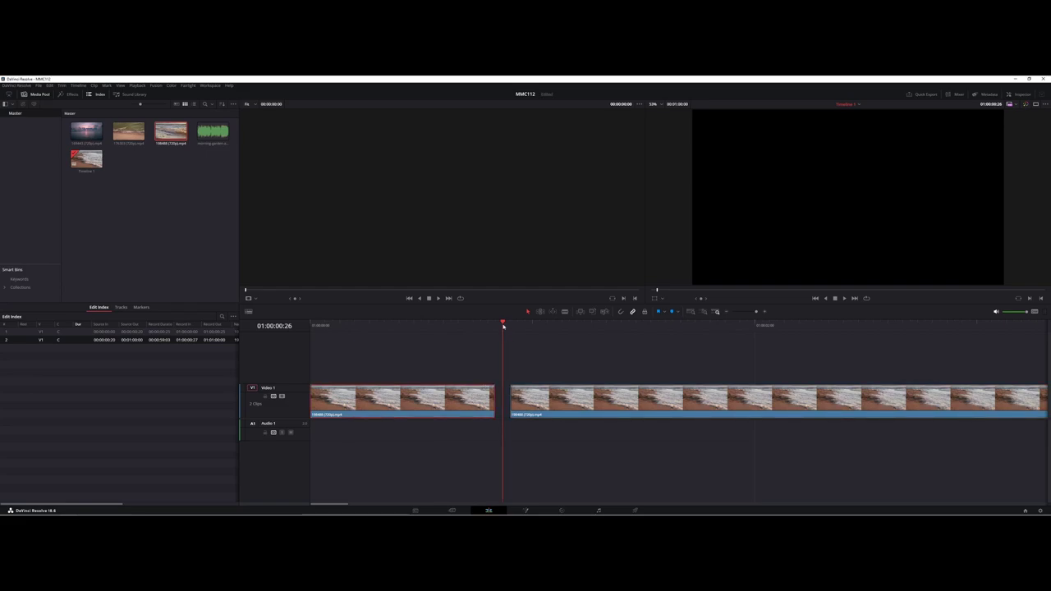
drag(503, 326, 513, 327)
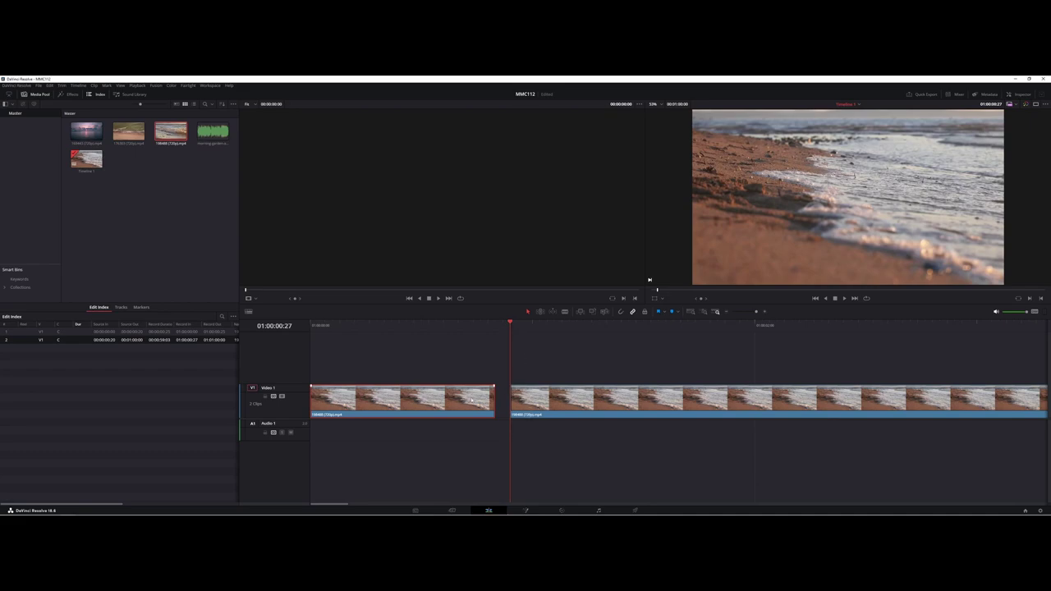
- Ripple-delete the first piece, then reposition the remaining beach clip and trim its head to start after a gap
key(shift+BackSpace)
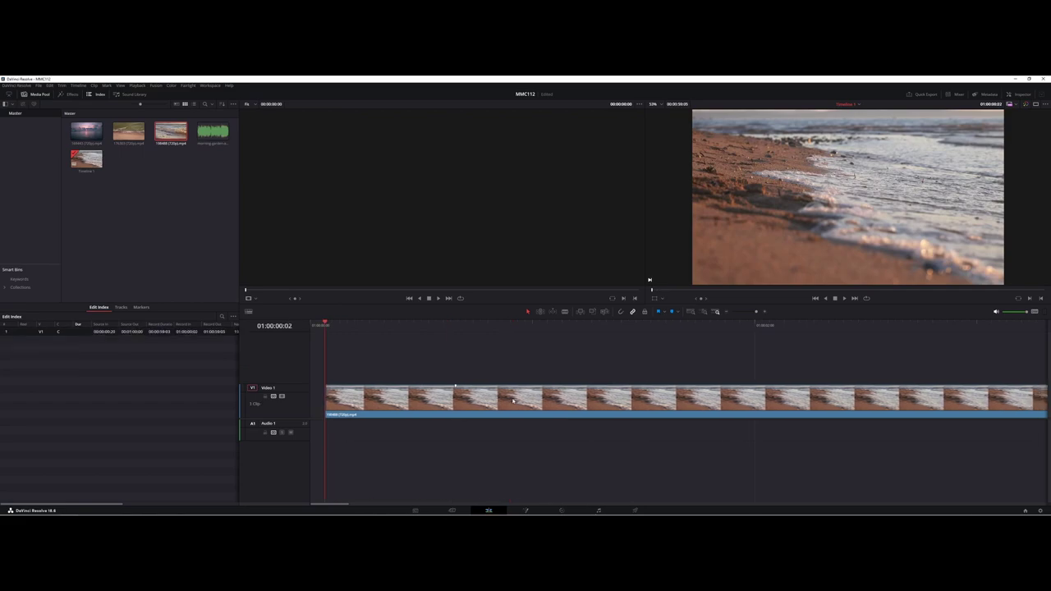
drag(512, 399, 500, 405)
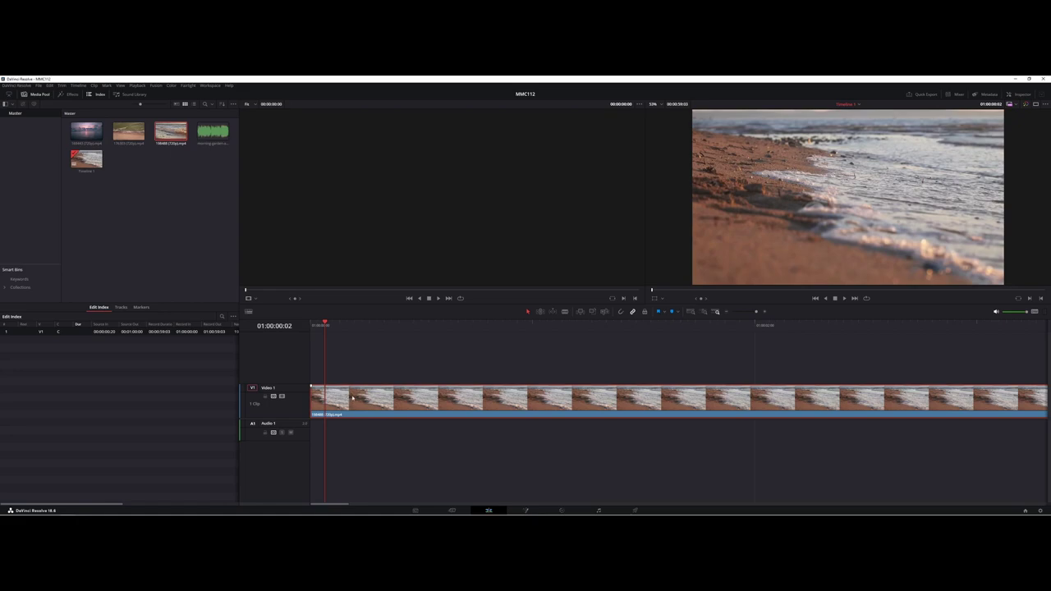
drag(350, 400, 399, 401)
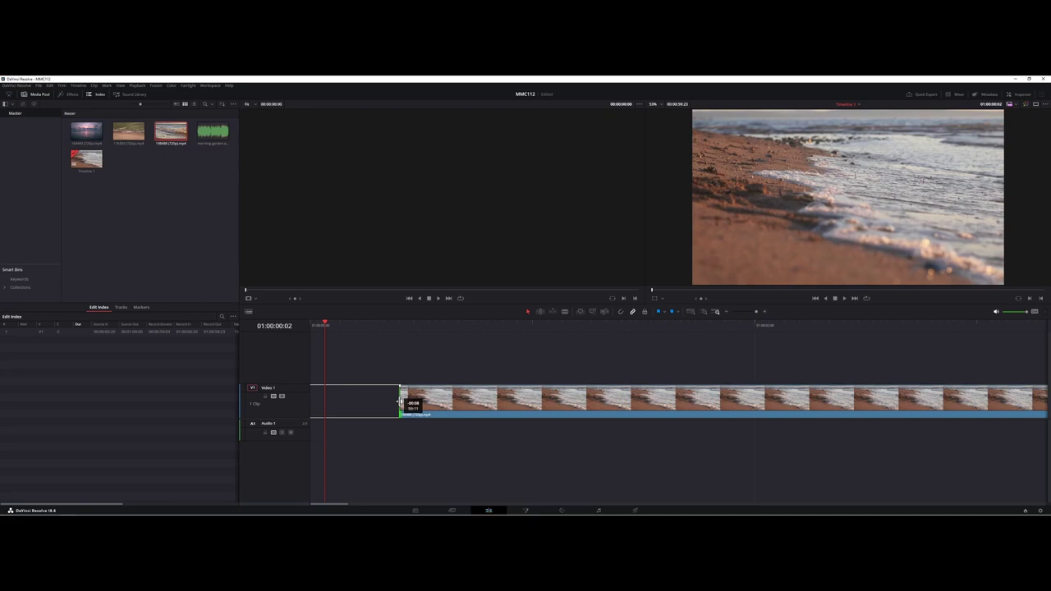
drag(400, 402, 450, 399)
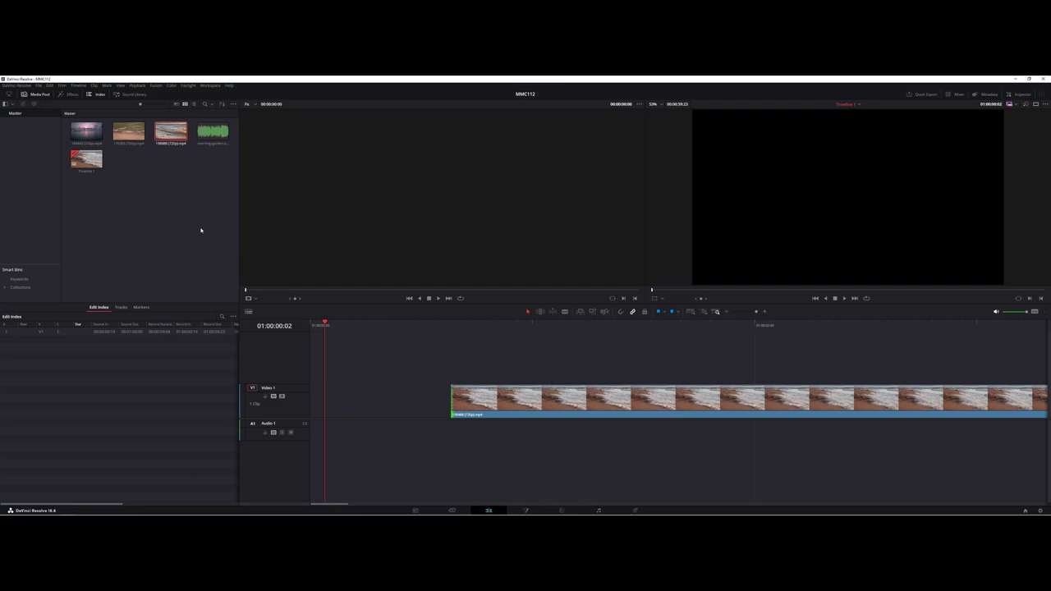
- Place the aerial beach clip on Video 2 at the timeline start and blade it in two
click(130, 139)
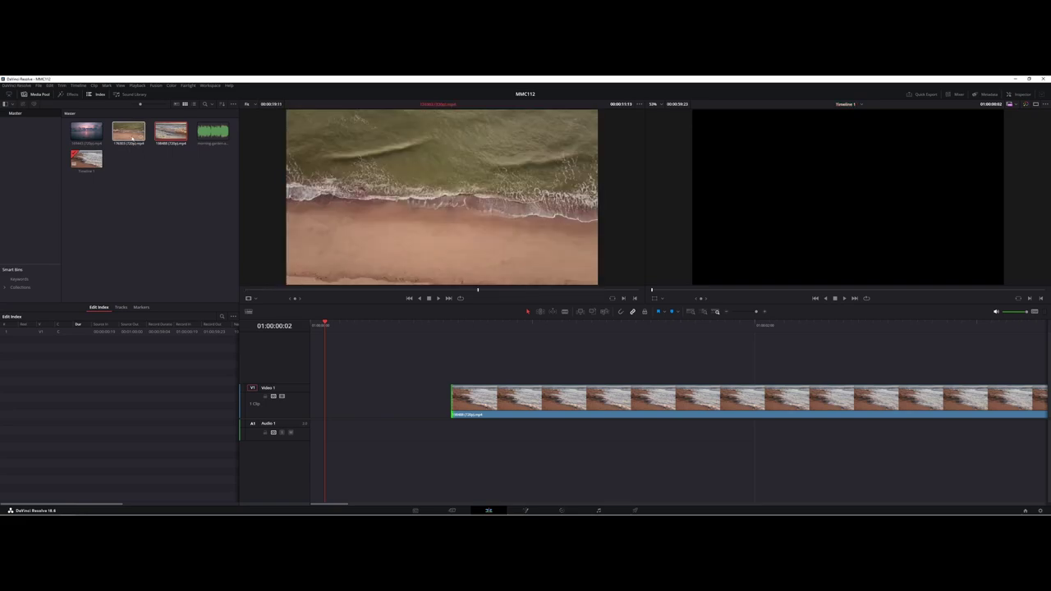
drag(131, 139, 304, 375)
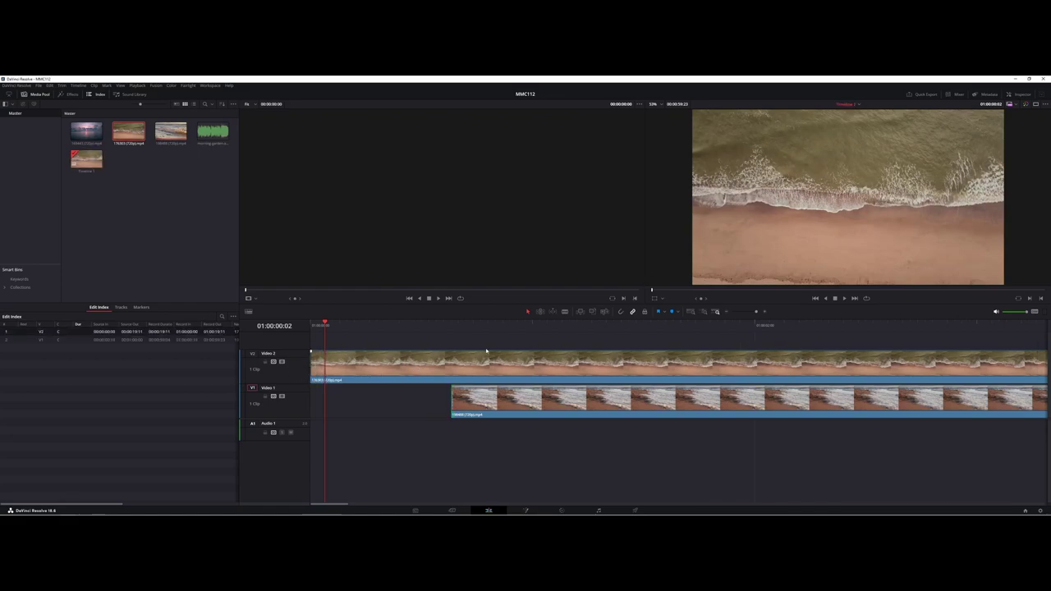
click(565, 311)
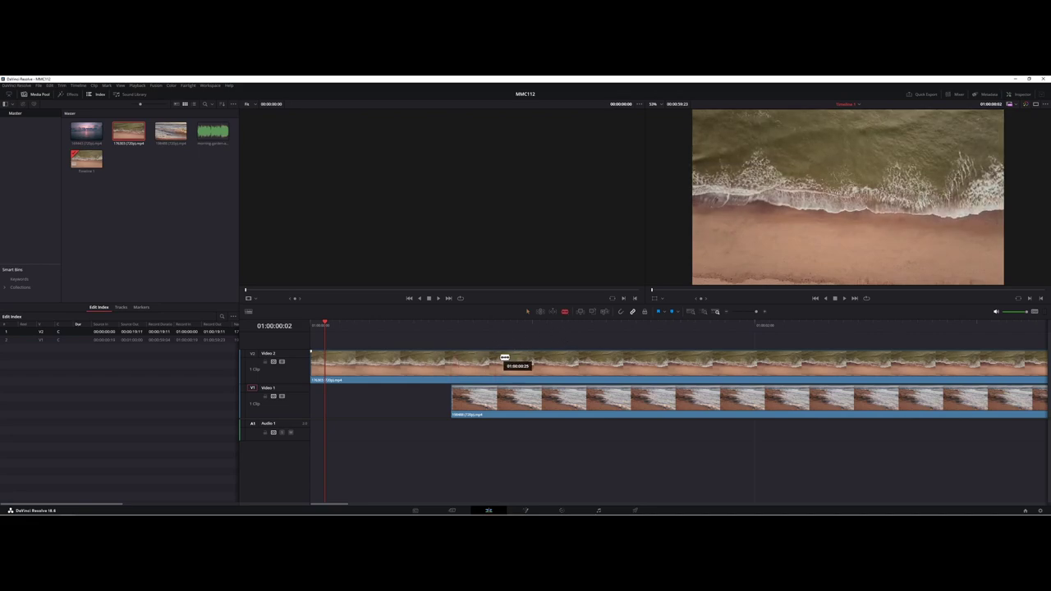
click(513, 361)
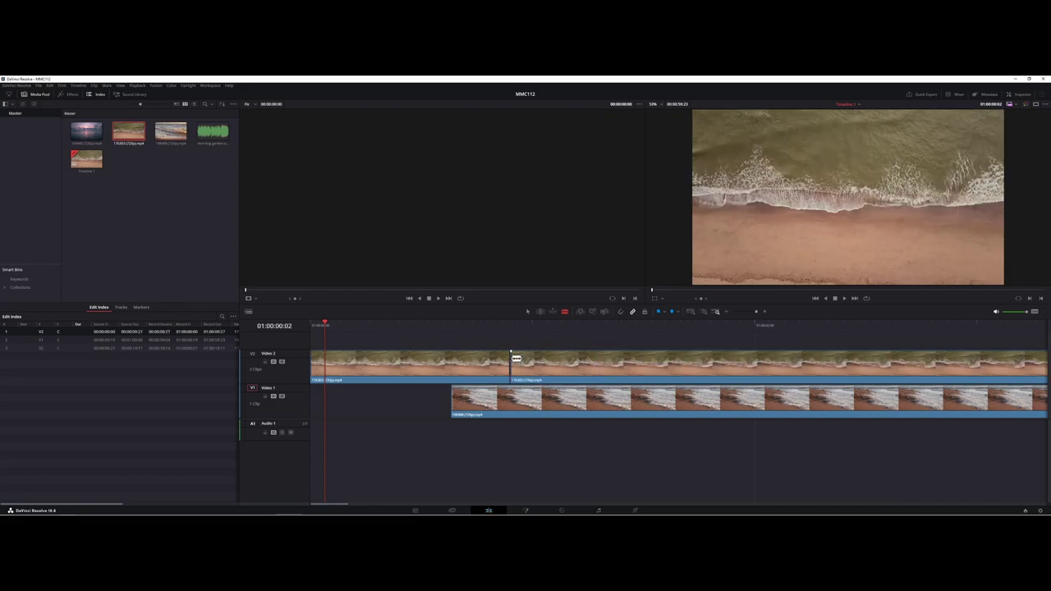
- Delete the aerial clip's right part, leaving it ending around 01:00:00:27
key(a)
click(526, 362)
key(Delete)
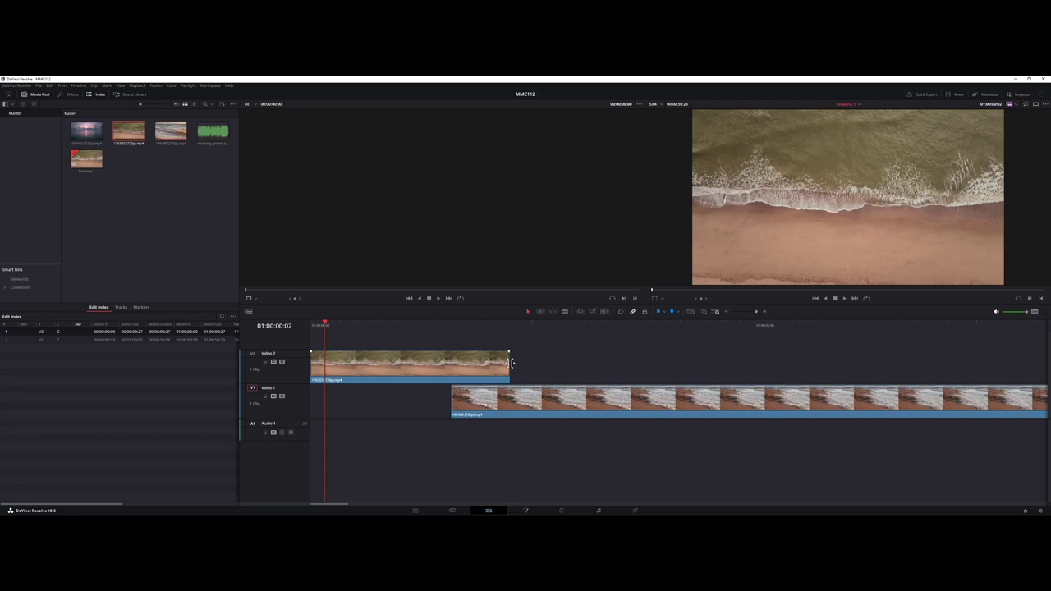
- Trim the aerial clip's end to meet the Video 1 clip's start, then scrub the playhead to check
drag(511, 363, 451, 388)
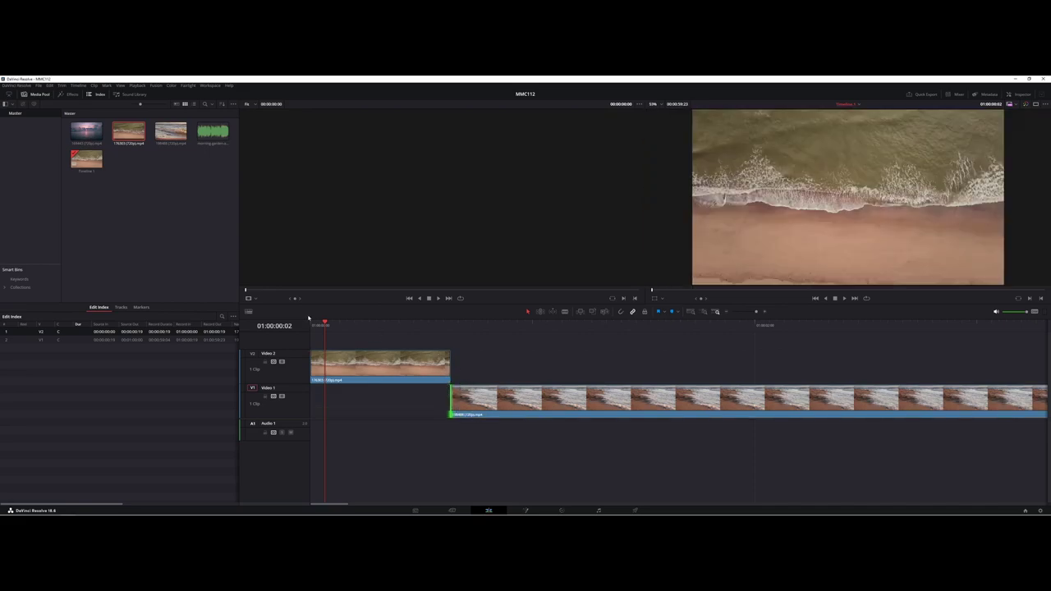
drag(326, 325, 383, 336)
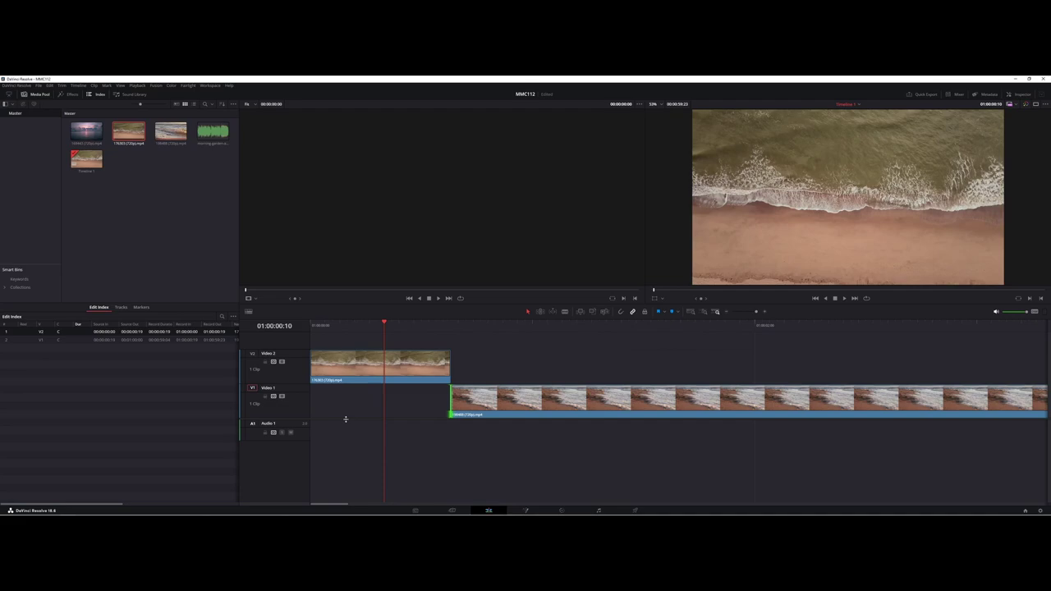
click(480, 405)
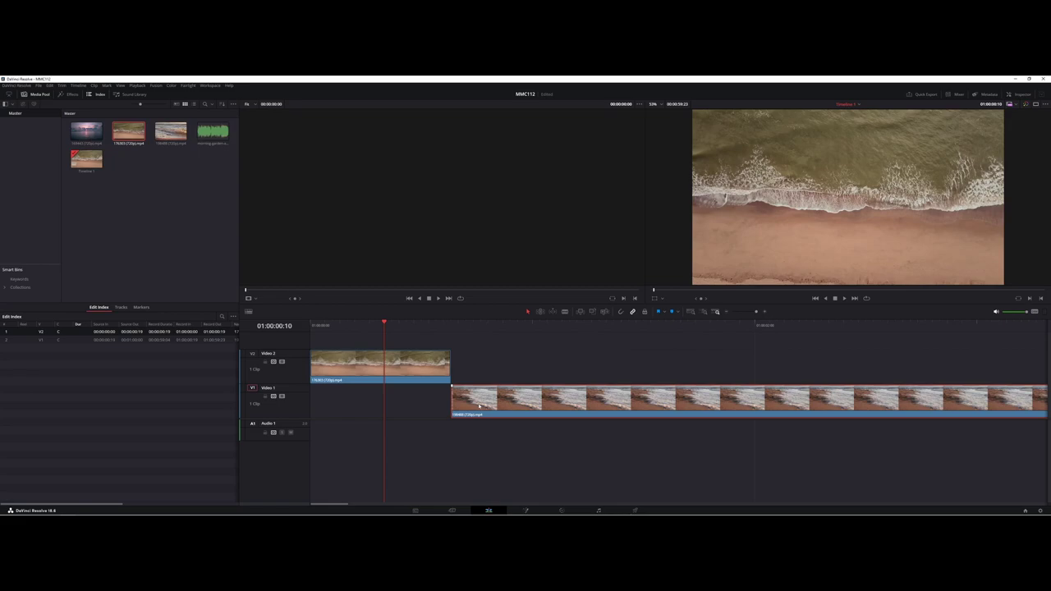
right_click(480, 405)
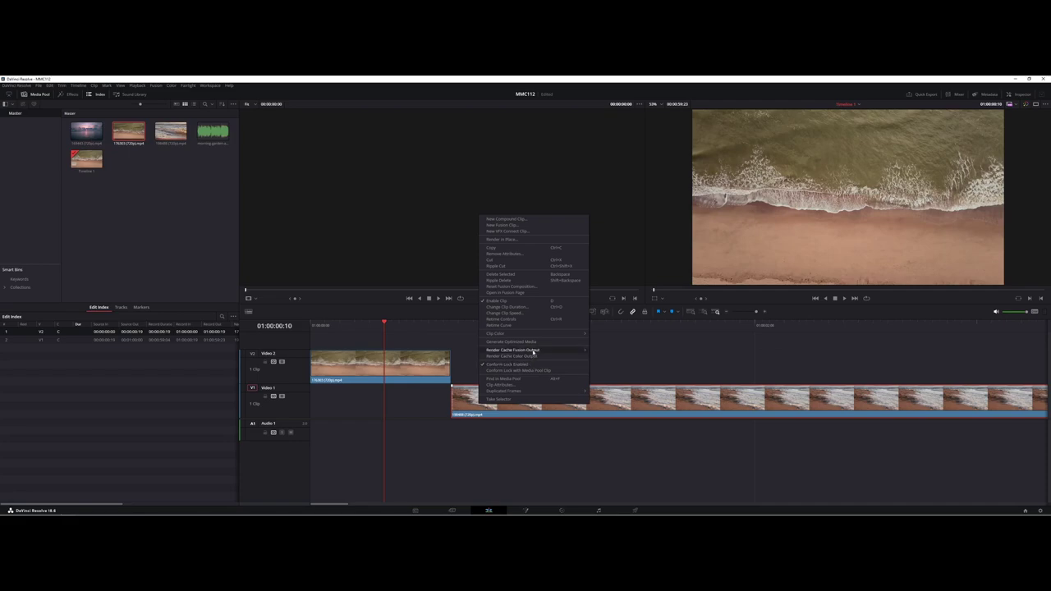
mouse_move(533, 348)
click(439, 380)
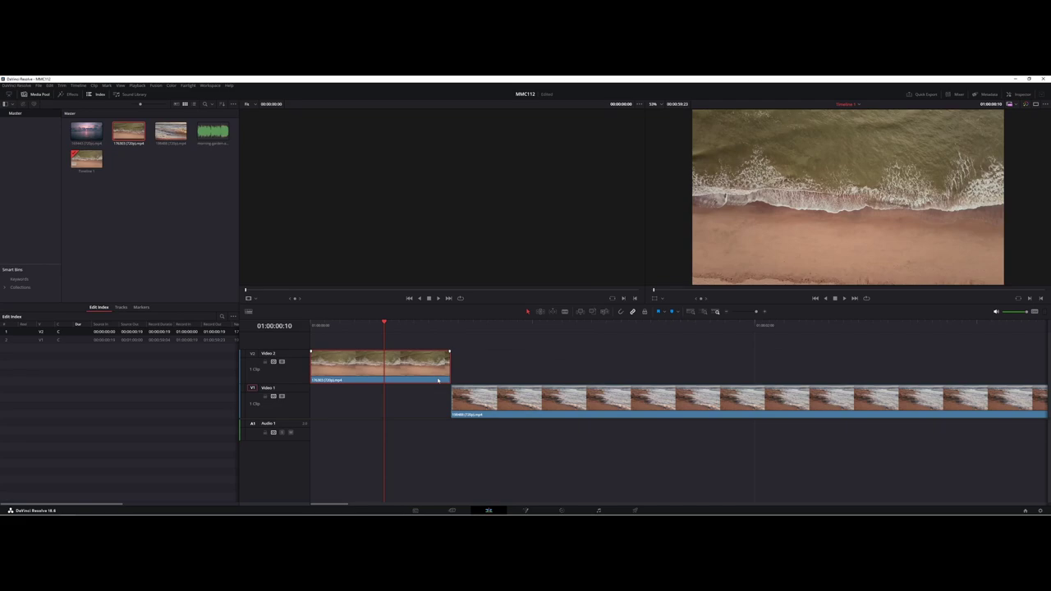